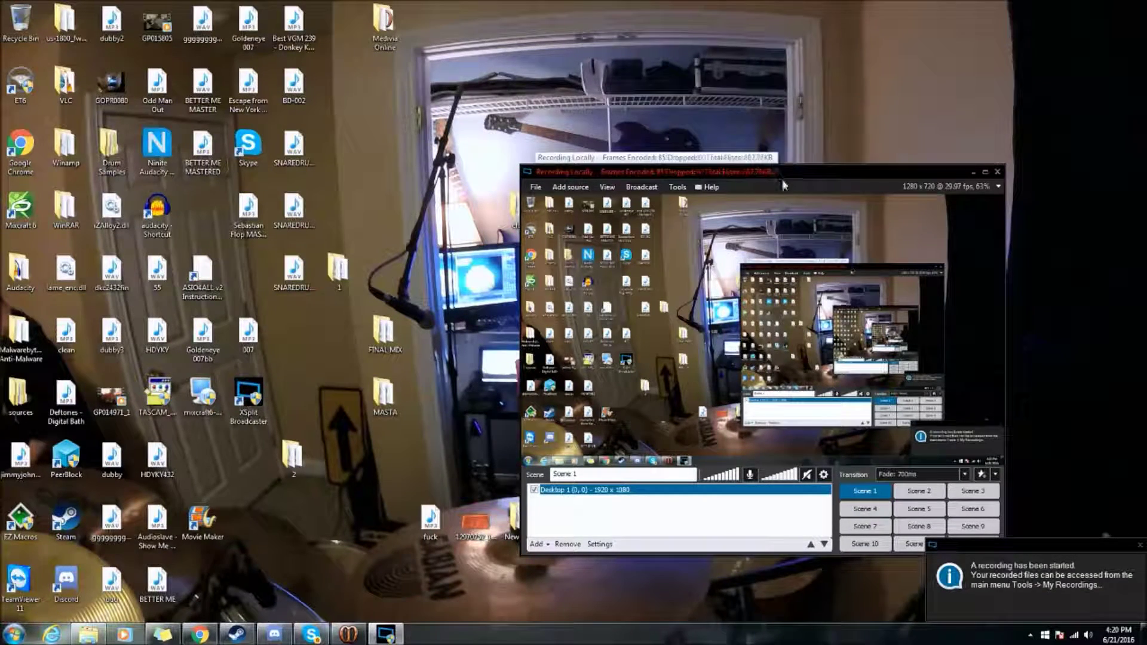
- Drag the recording XSplit Broadcaster window up and to the left, out of the way
drag(782, 183, 699, 155)
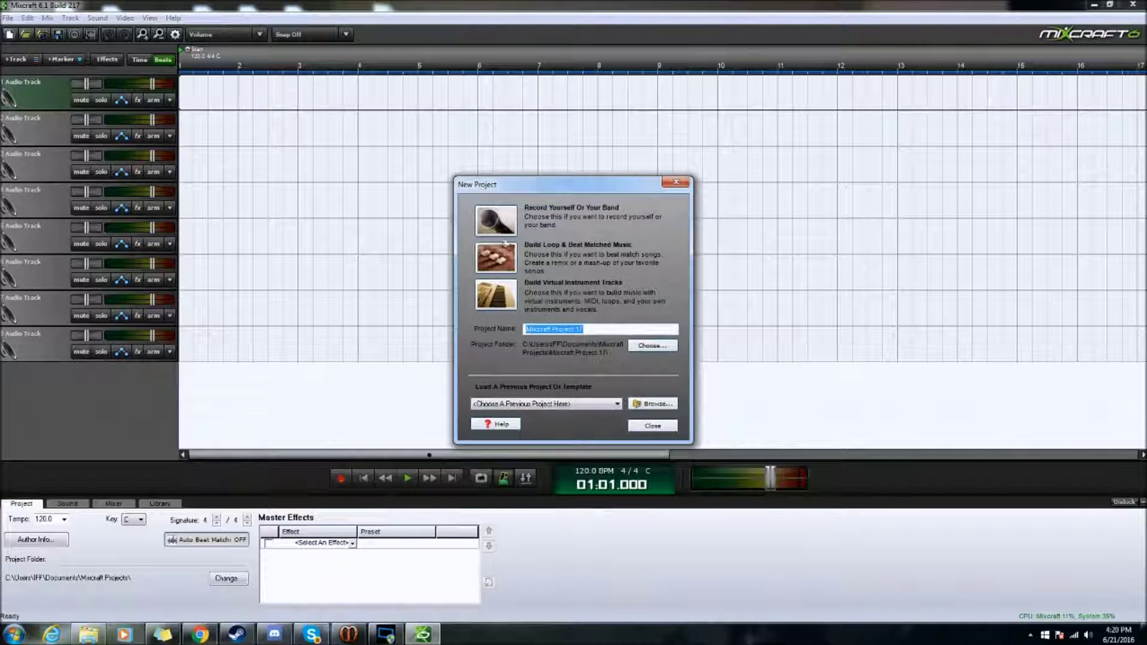
- Start an empty project and arm track 1 on the Left Channel input
click(496, 222)
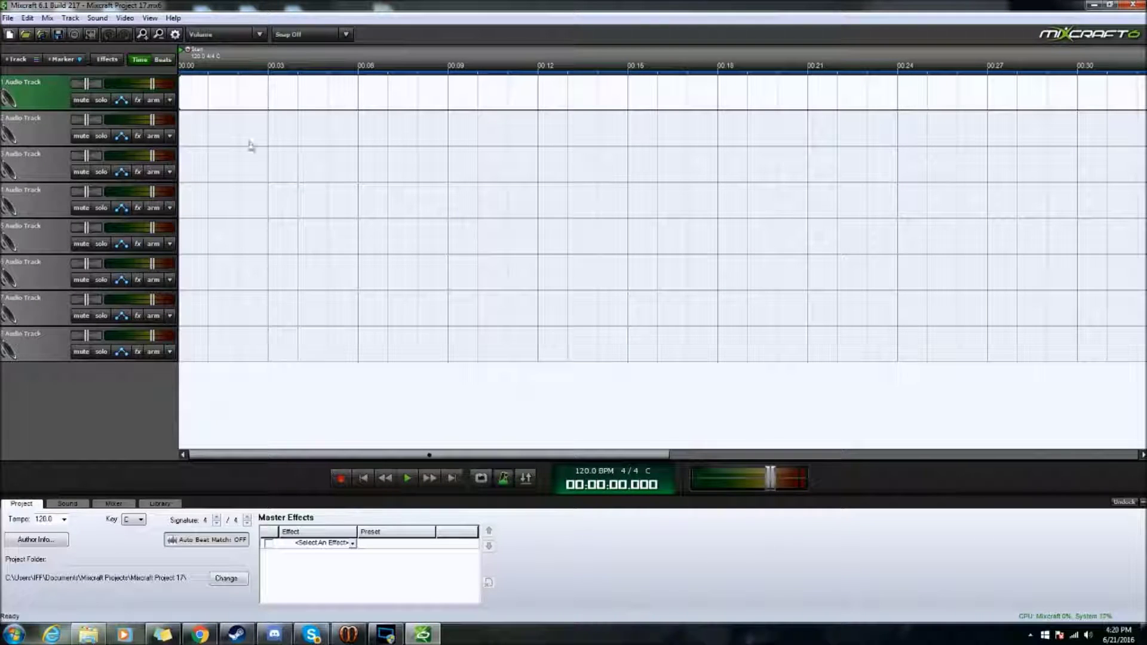
click(169, 101)
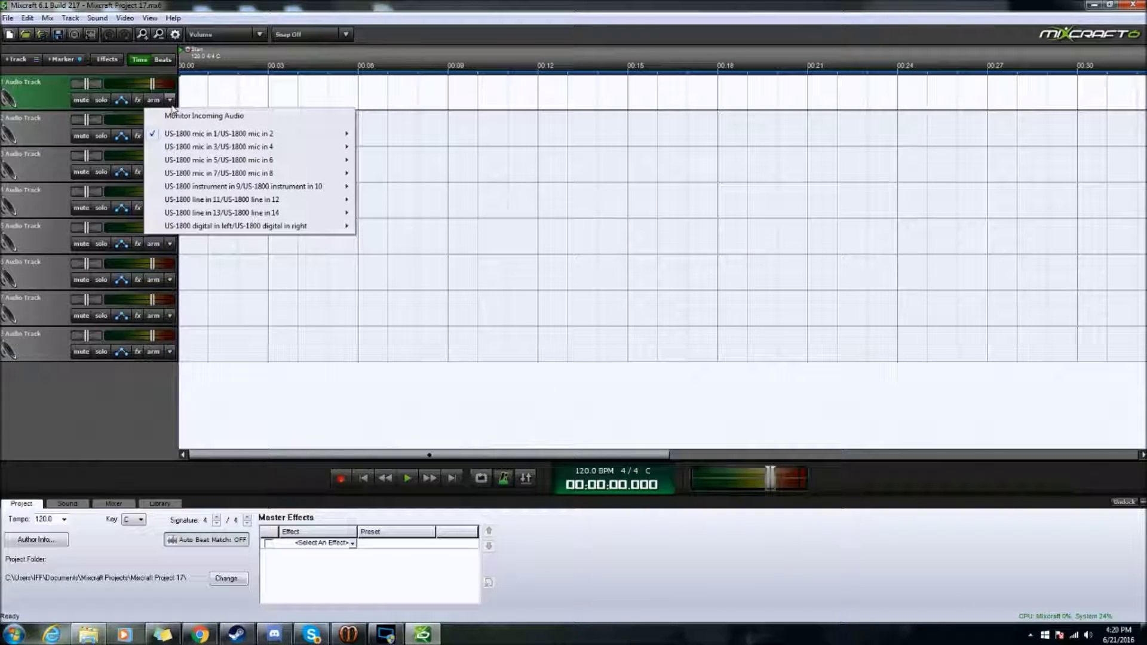
mouse_move(218, 134)
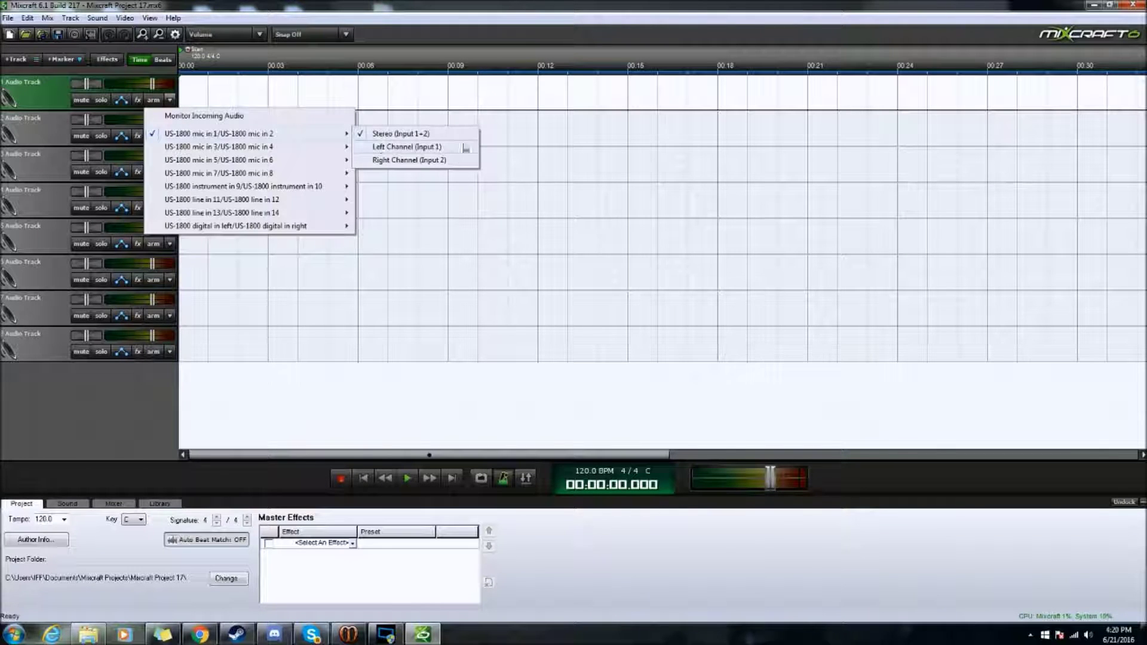
click(466, 149)
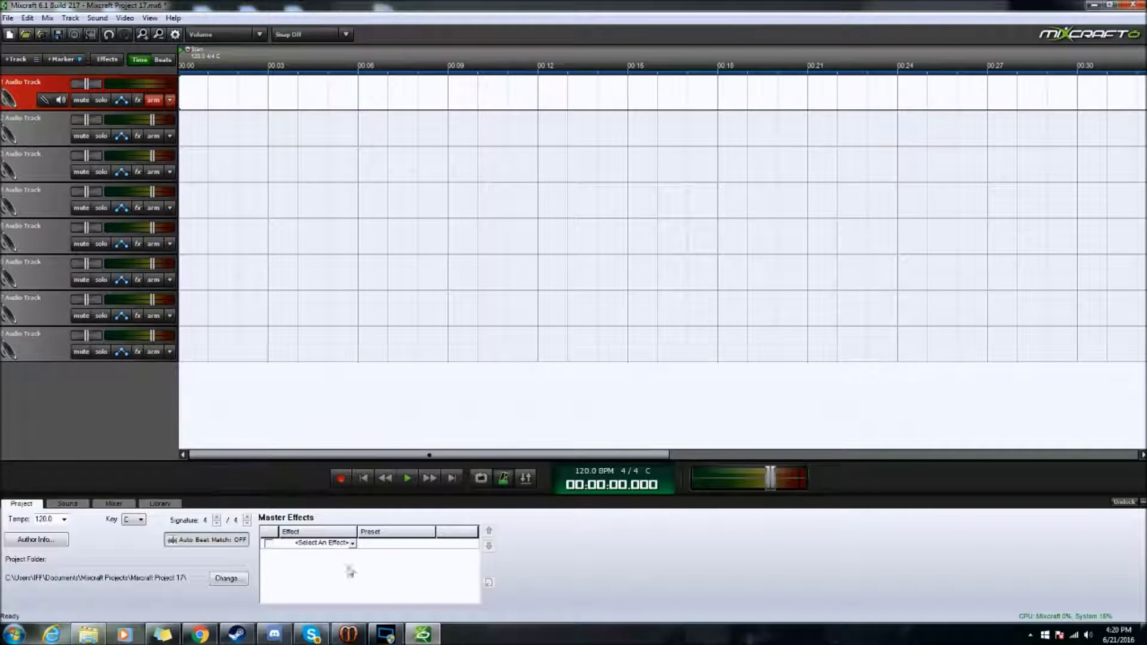
- Add VoxengoRecorder as a master effect
click(352, 544)
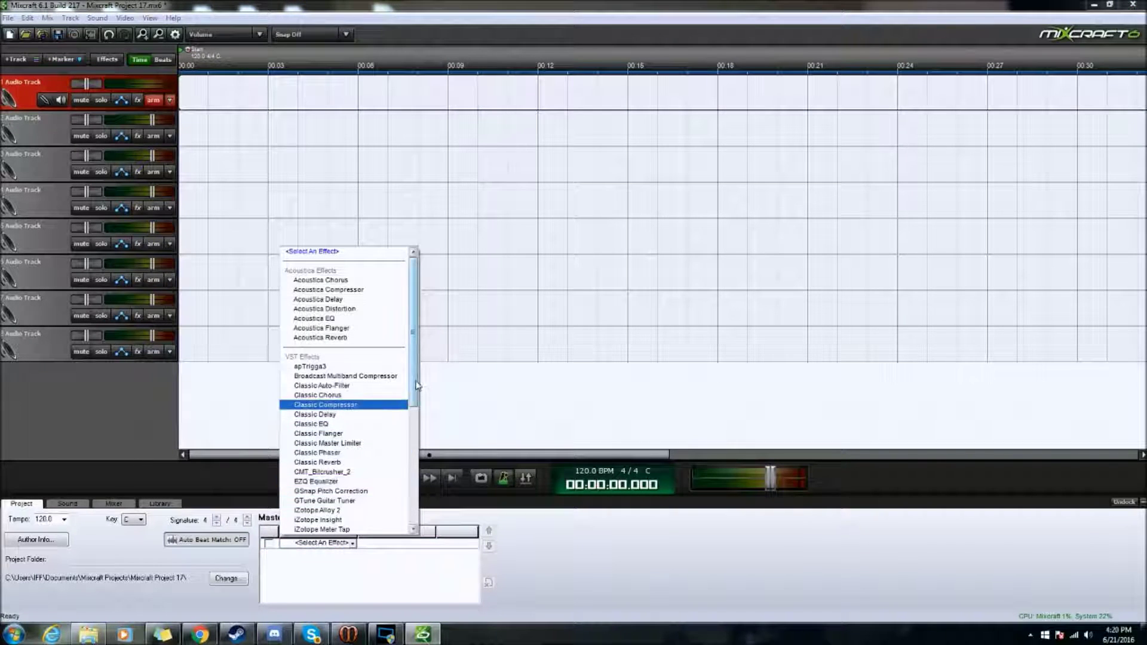
drag(413, 381, 403, 526)
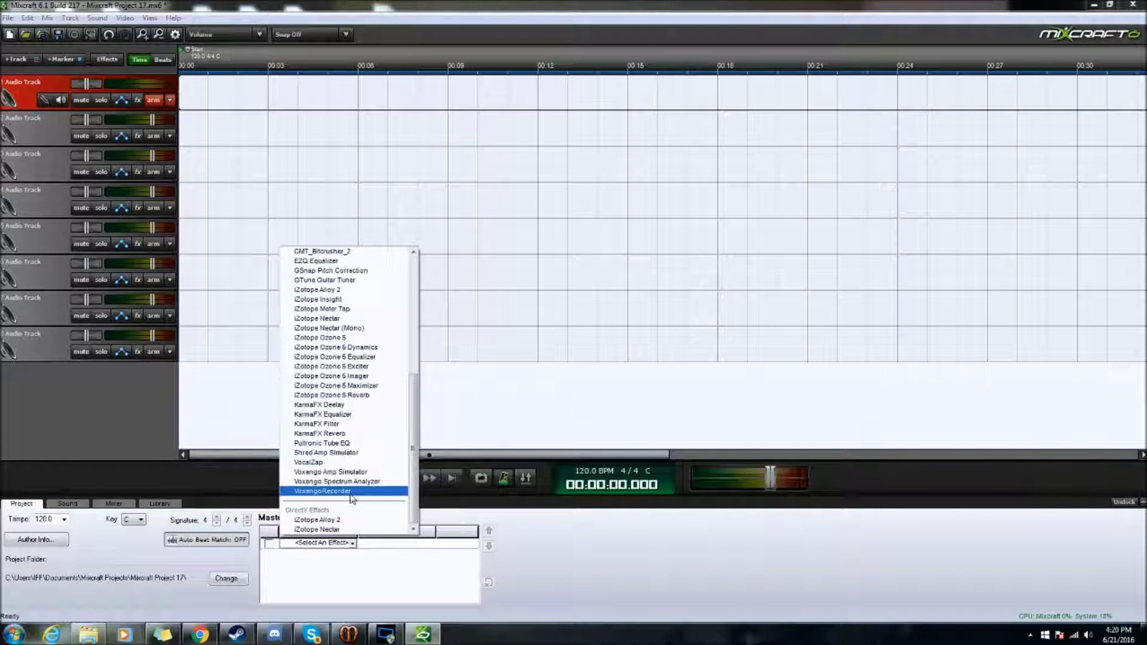
click(351, 491)
click(448, 544)
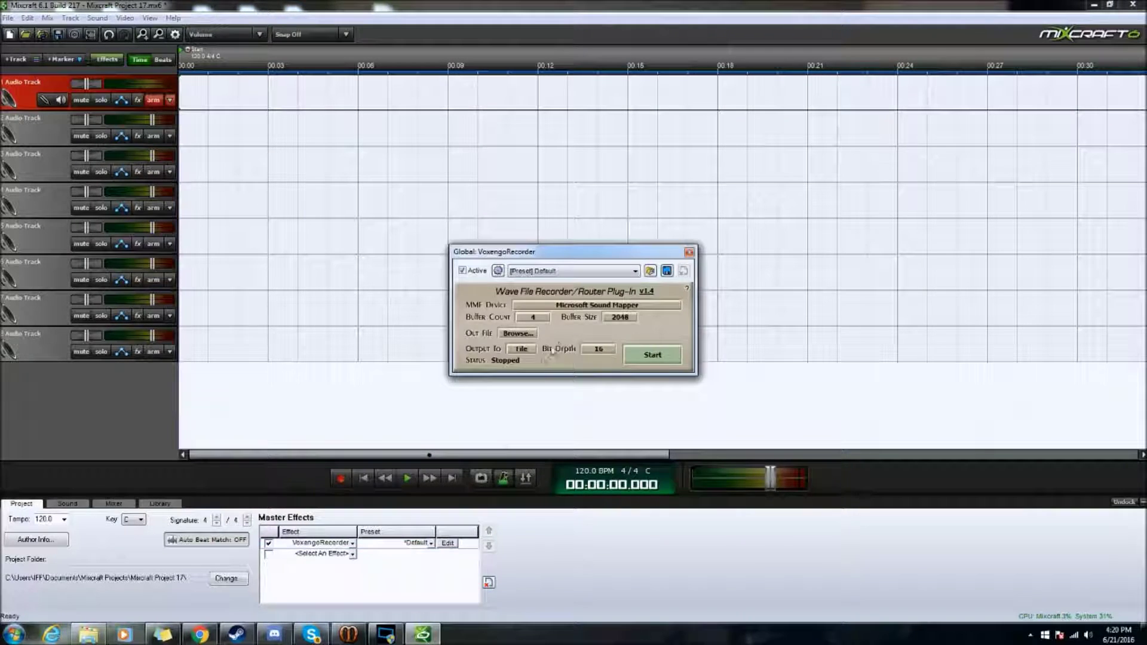
- Set VoxengoRecorder's MME Device to CABLE Input and start it
click(644, 306)
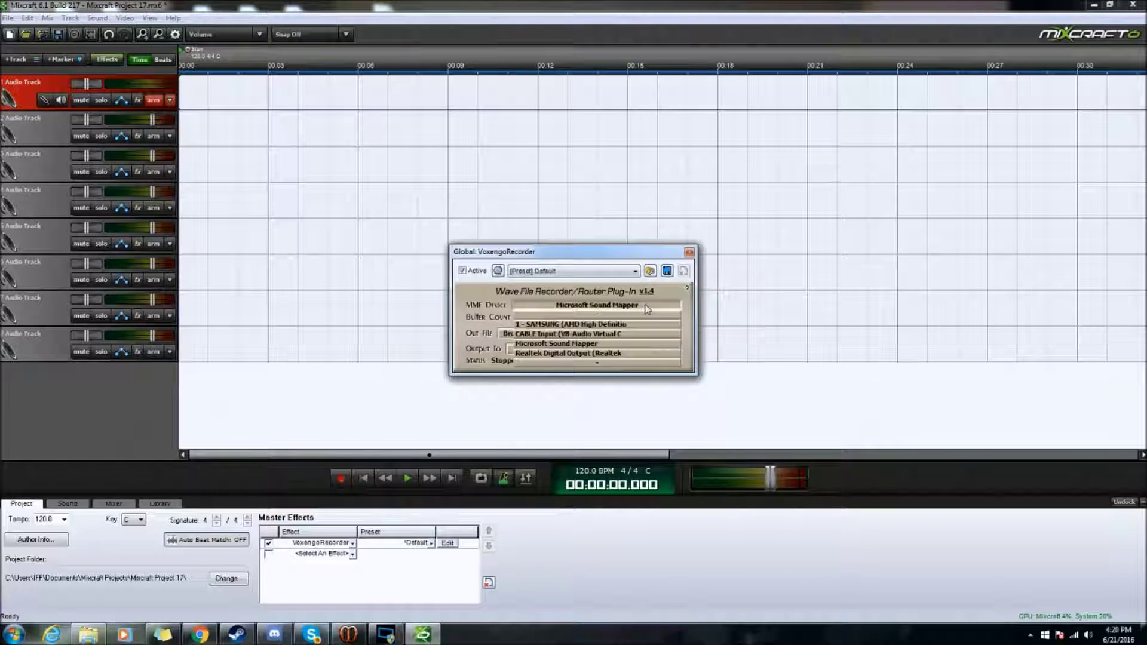
click(610, 334)
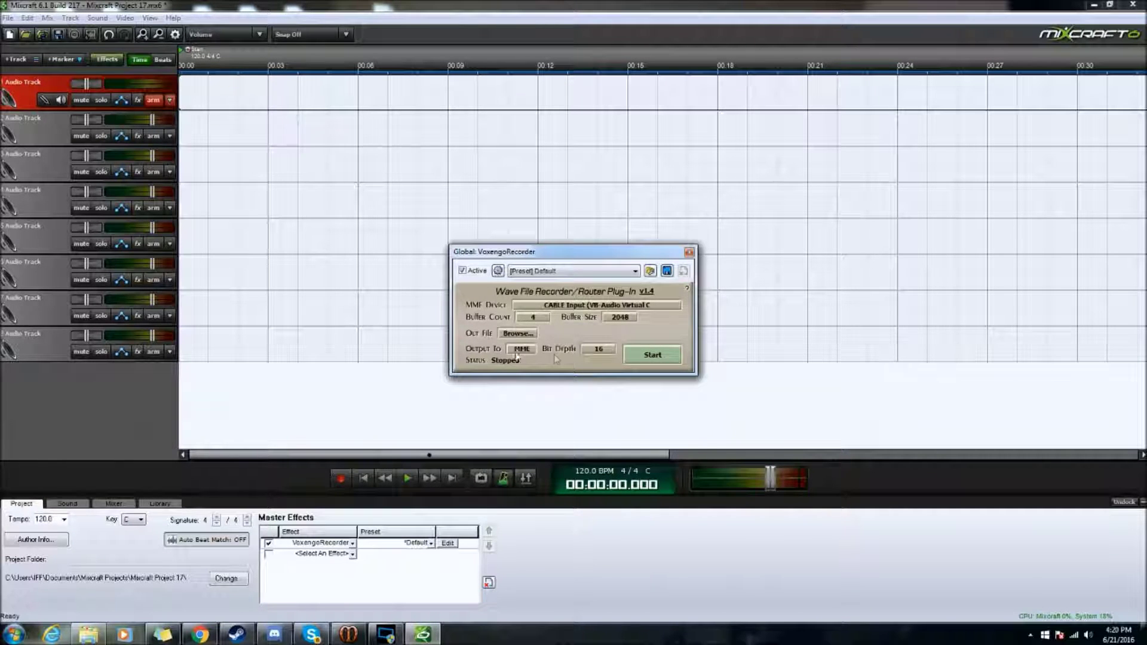
click(668, 358)
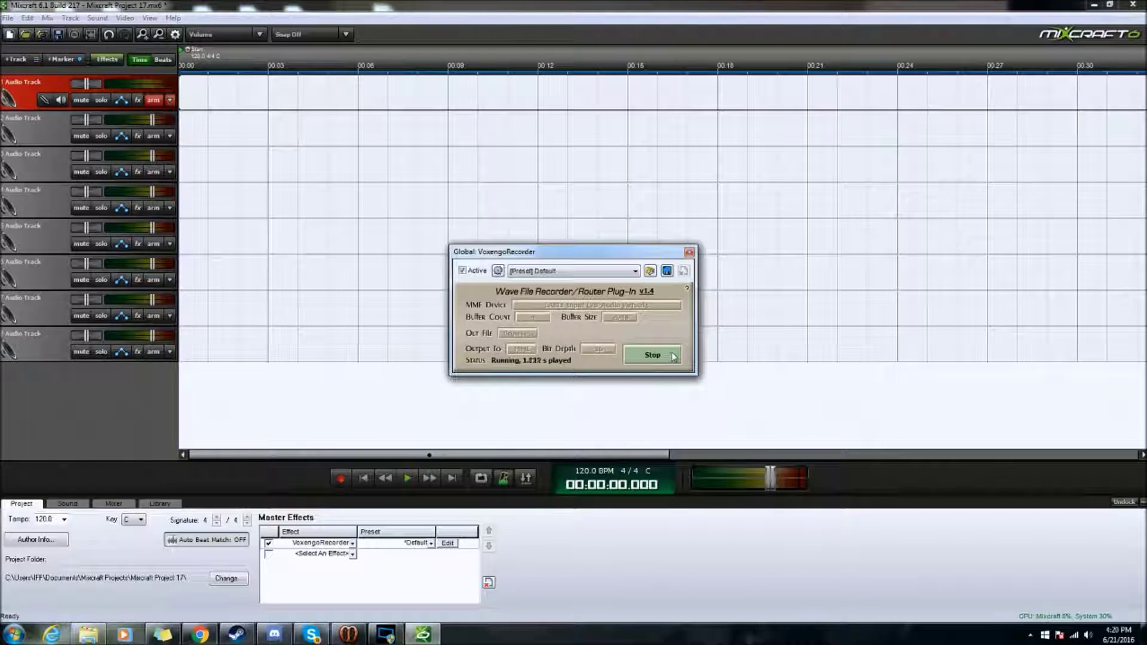
- Bring up track 1's Effect List to choose an effect
click(171, 100)
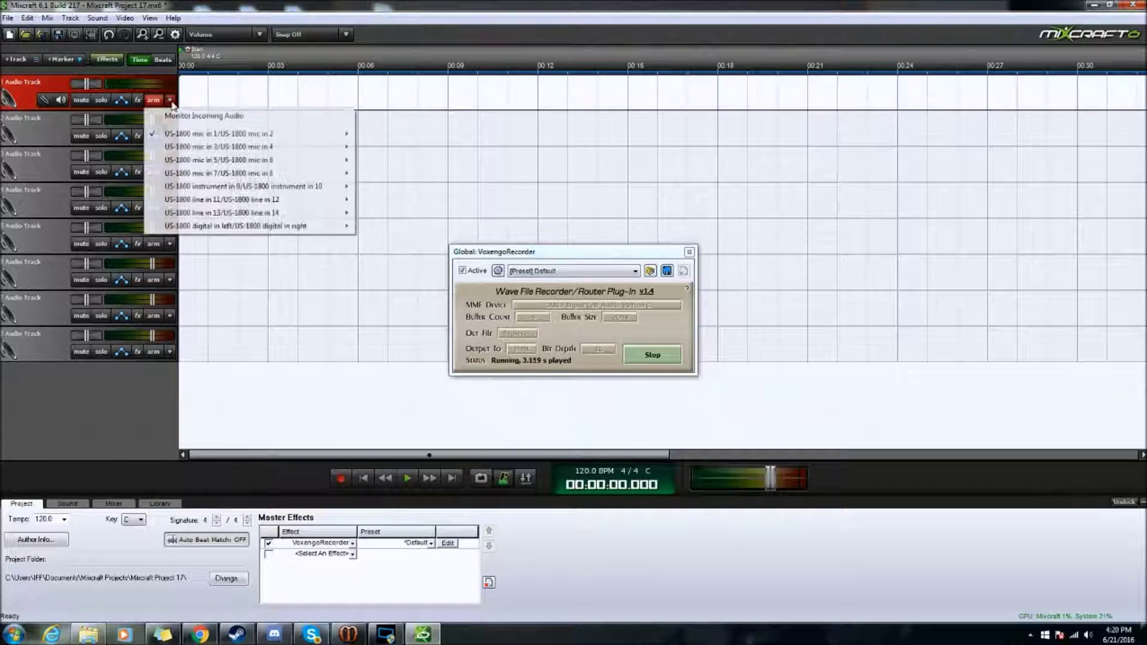
click(139, 100)
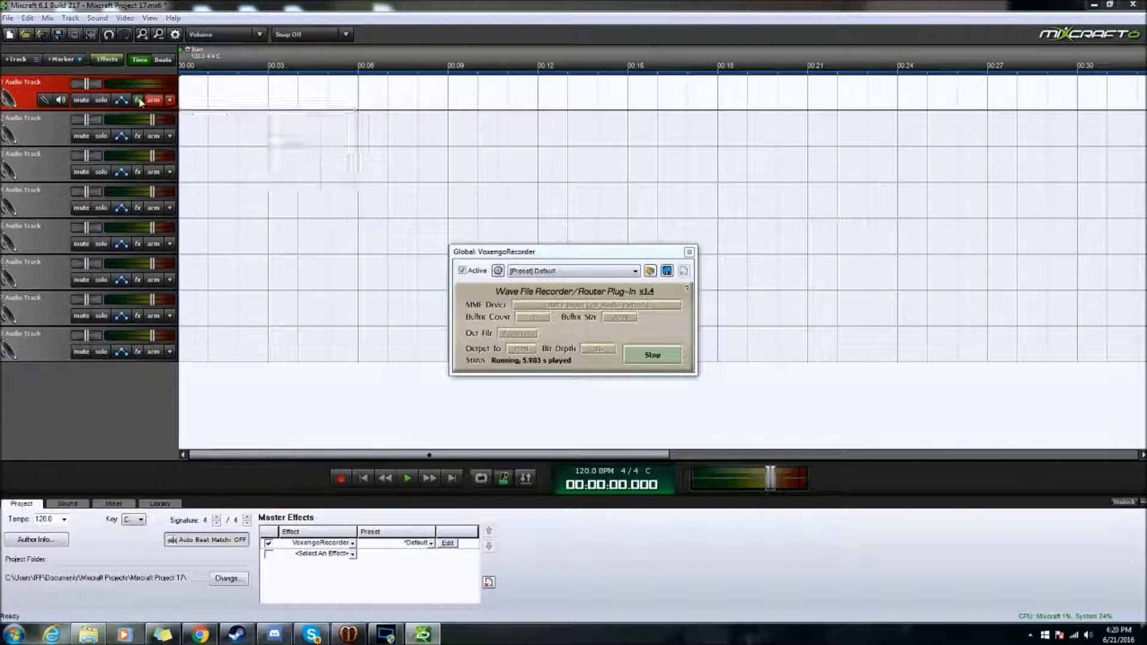
click(317, 109)
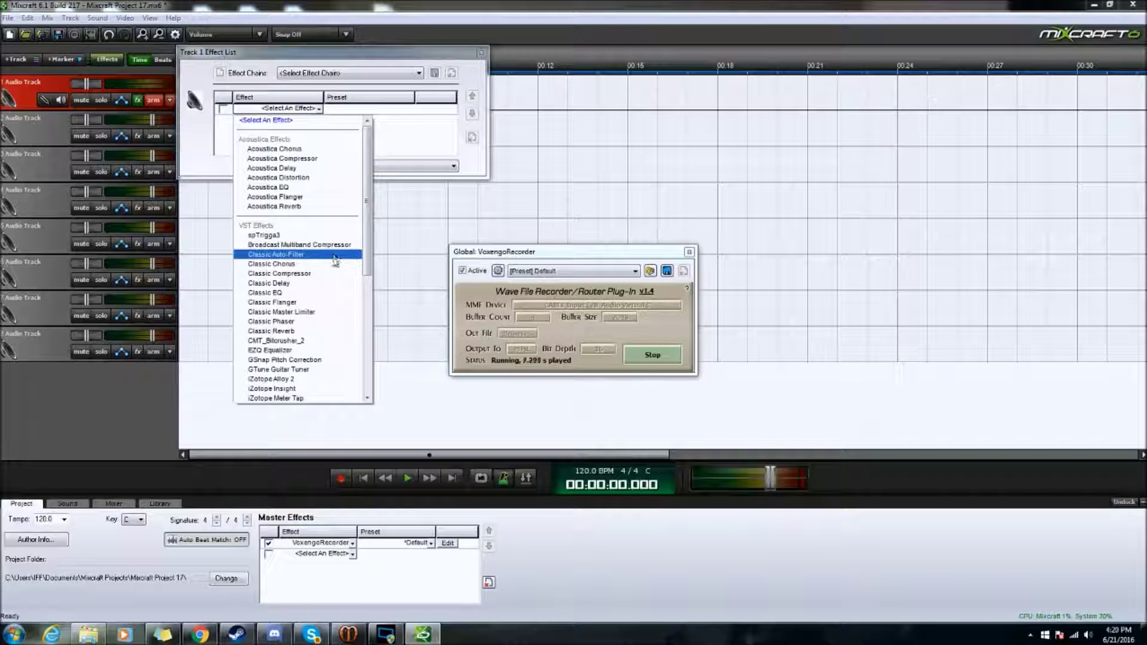
- Add Classic Compressor and Classic Master Limiter to track 1
click(334, 274)
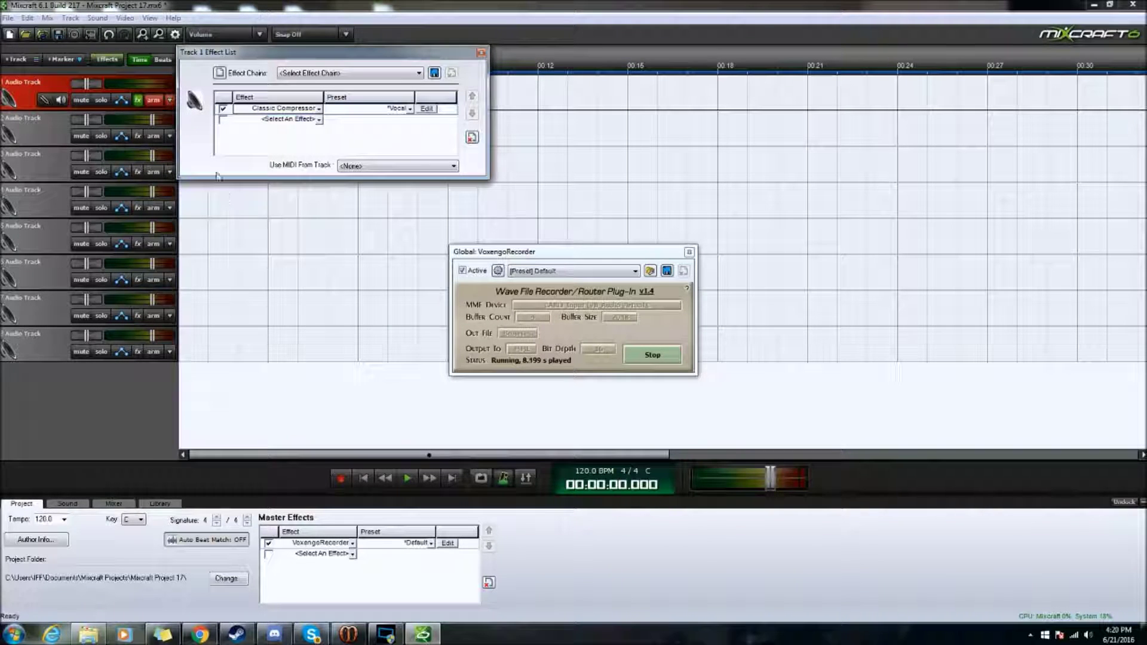
click(318, 119)
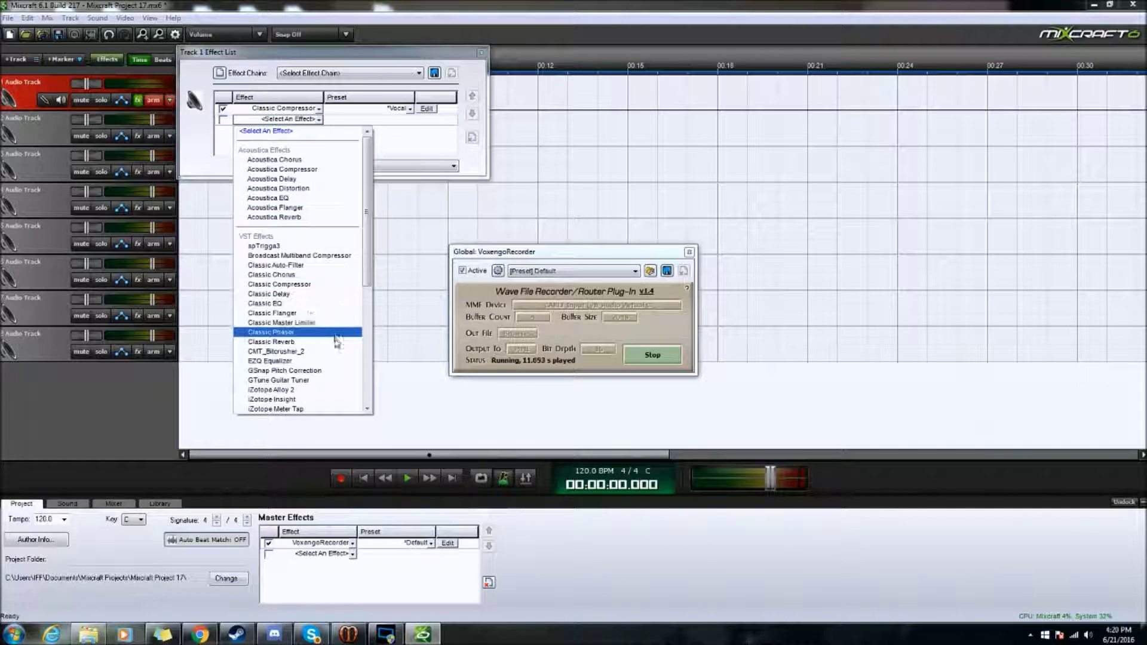
click(333, 329)
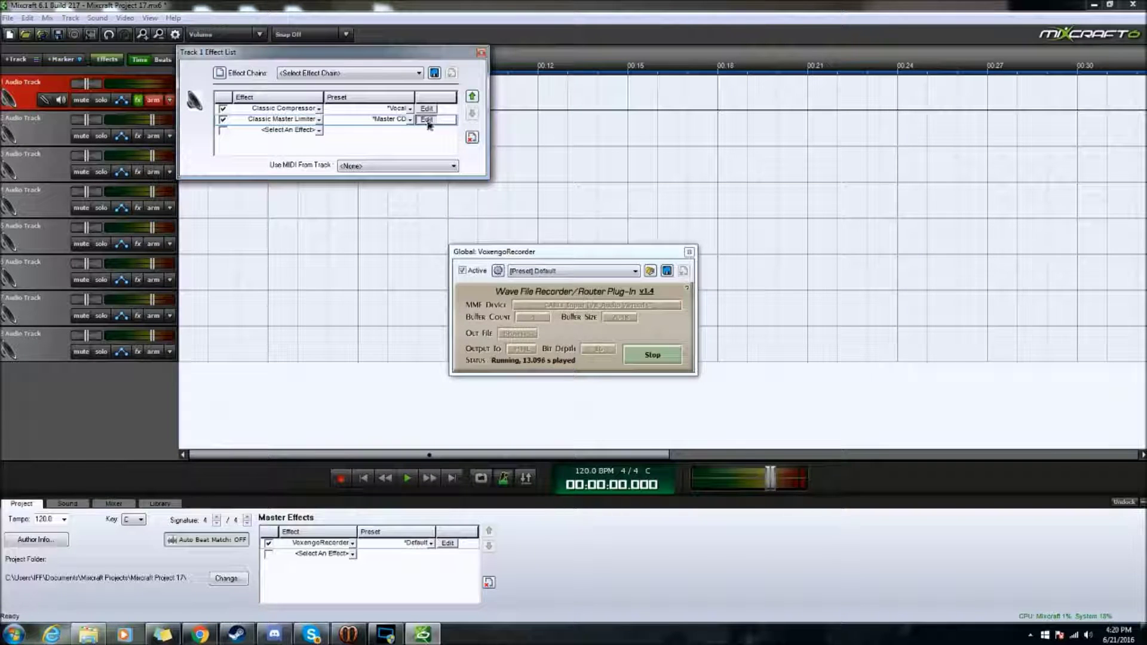
- Raise the Classic Master Limiter's Threshold and close its settings
click(427, 118)
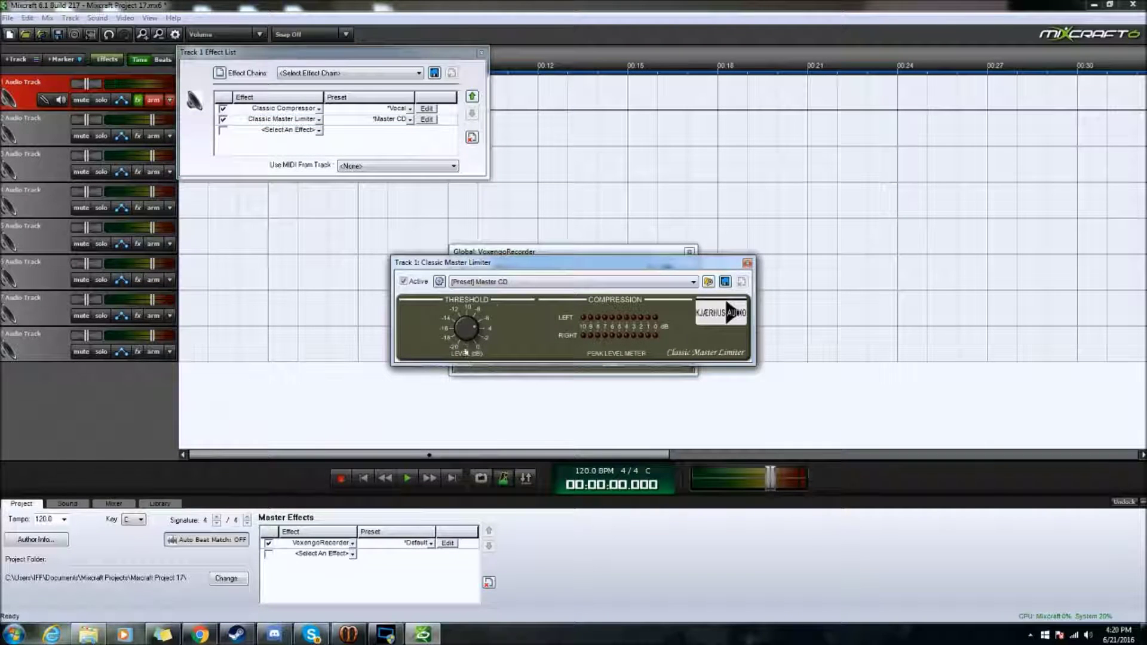
mouse_move(466, 330)
drag(472, 388, 465, 355)
click(747, 264)
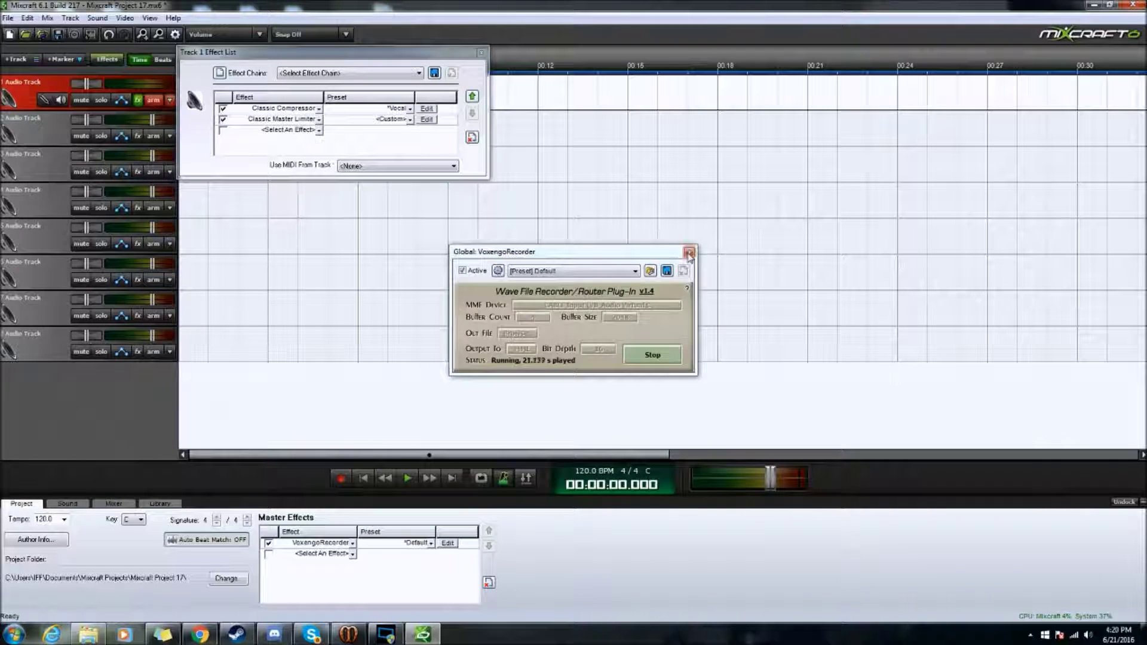
- Shift the VoxengoRecorder window right, glance at XSplit, then return to Mixcraft
drag(597, 260, 740, 295)
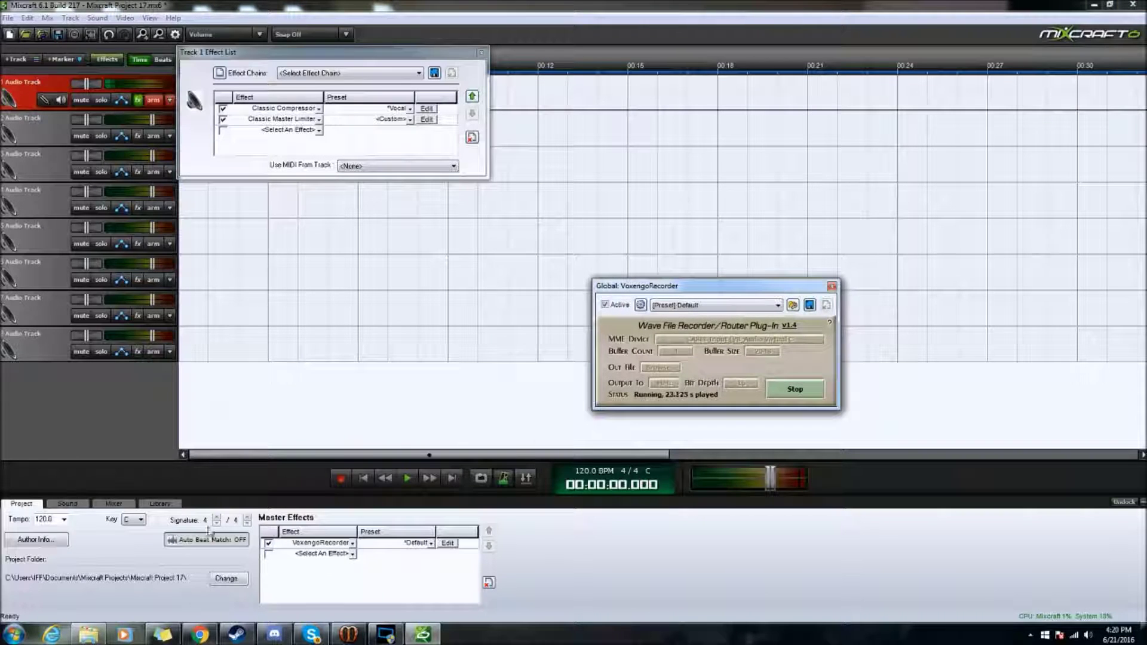
click(385, 635)
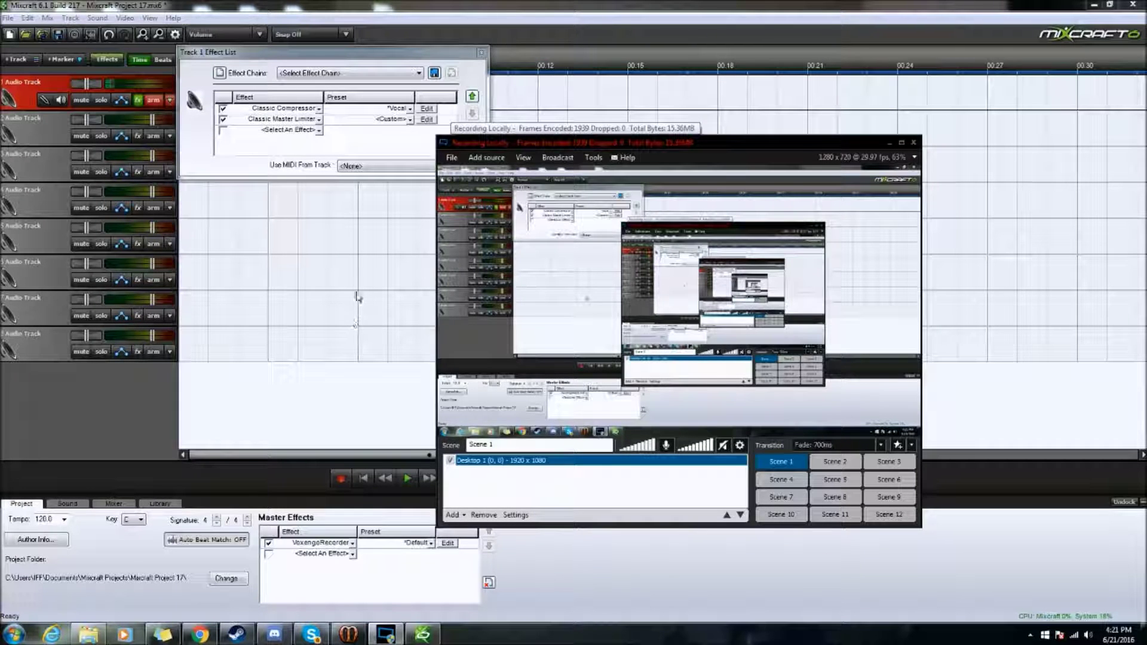
click(342, 273)
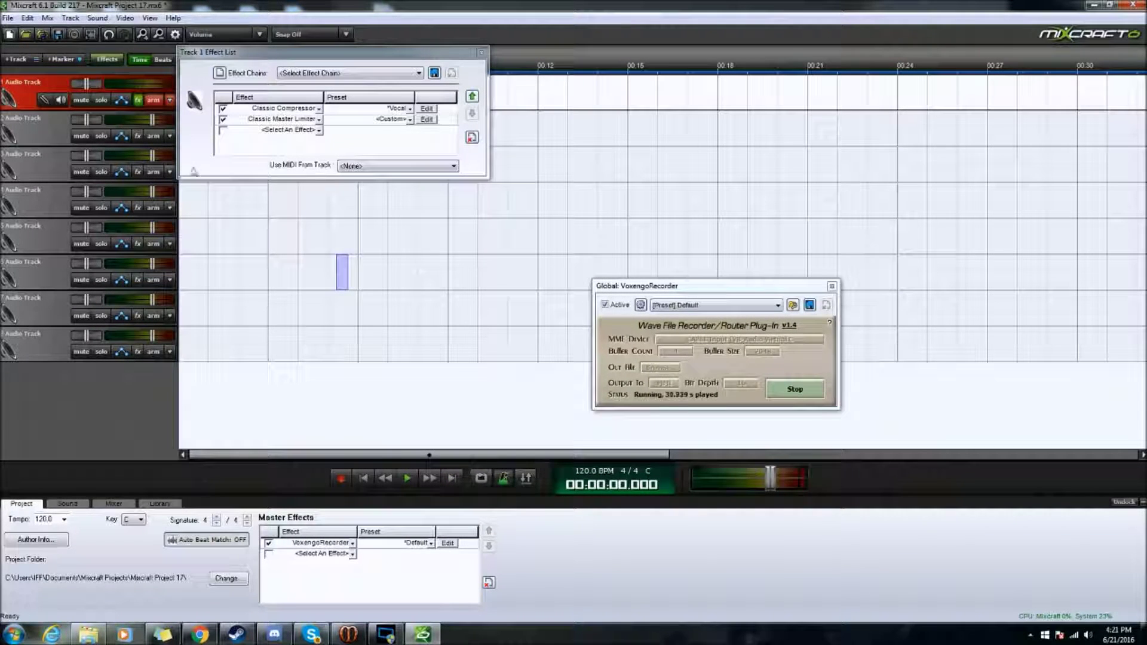